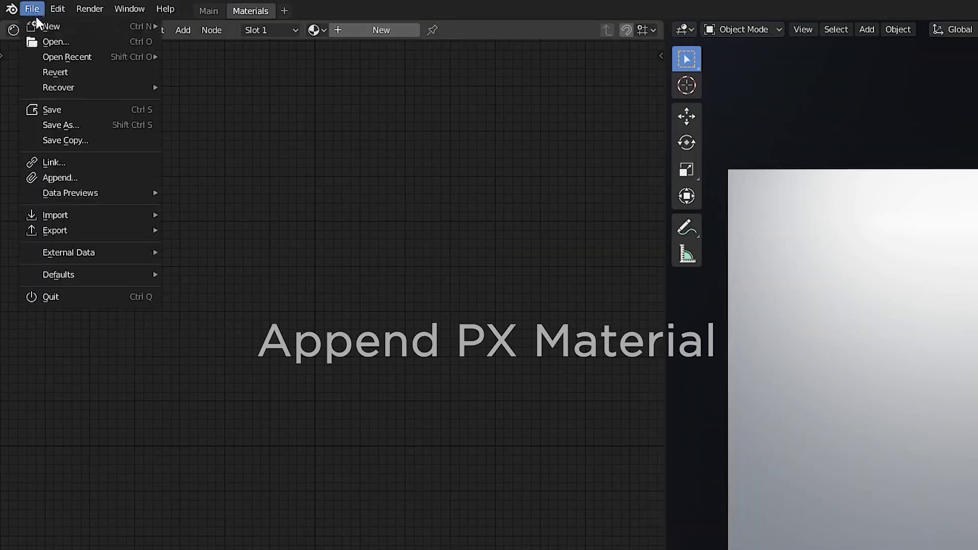
Step: Append PX Material from the PX Mapping .blend file and assign it to the plane
{"action": "left_click", "coordinate": [71, 179]}
{"action": "double_click", "coordinate": [163, 62]}
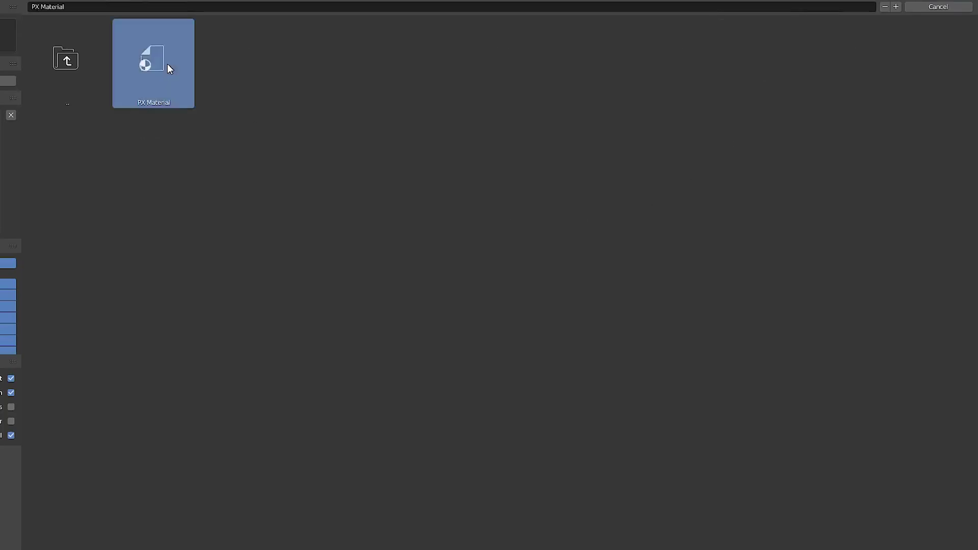
{"action": "double_click", "coordinate": [168, 64]}
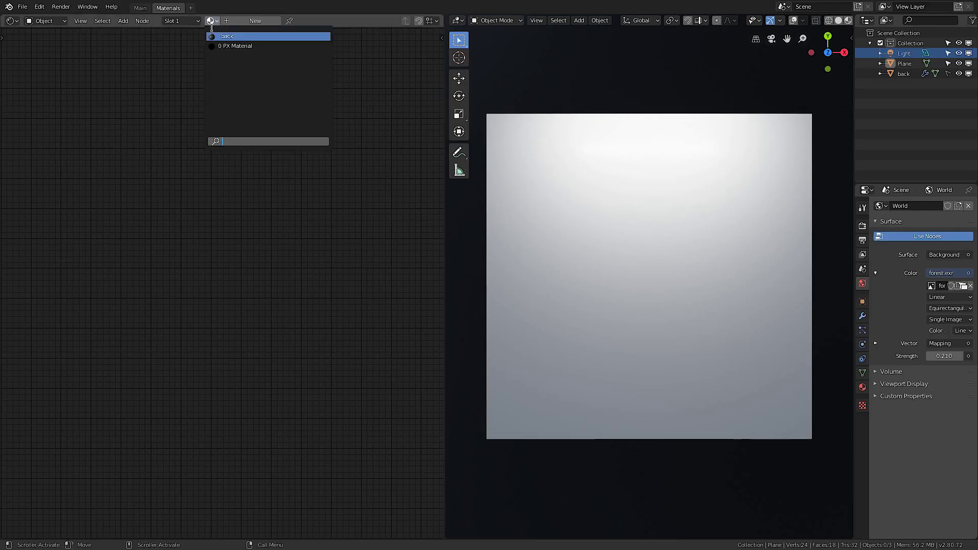
{"action": "left_click", "coordinate": [235, 46]}
Step: Load Rocks01_col.jpg and Rocks01_rgh.jpg into the texture nodes, then browse for the Rocks01 normal map
{"action": "scroll", "coordinate": [309, 215], "scroll_direction": "up", "scroll_amount": 2}
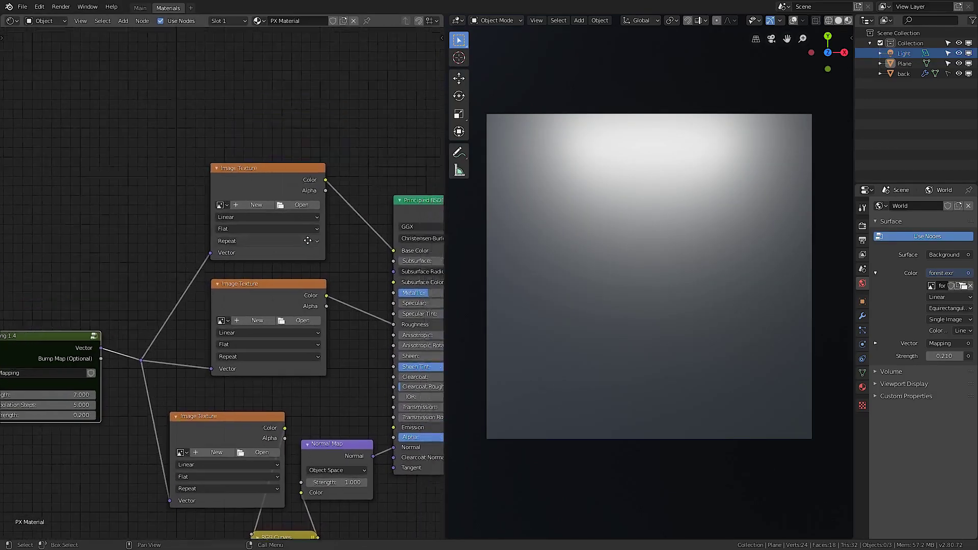
{"action": "middle_click_drag", "start_coordinate": [305, 204], "coordinate": [286, 252]}
{"action": "left_click", "coordinate": [285, 252]}
{"action": "double_click", "coordinate": [182, 88]}
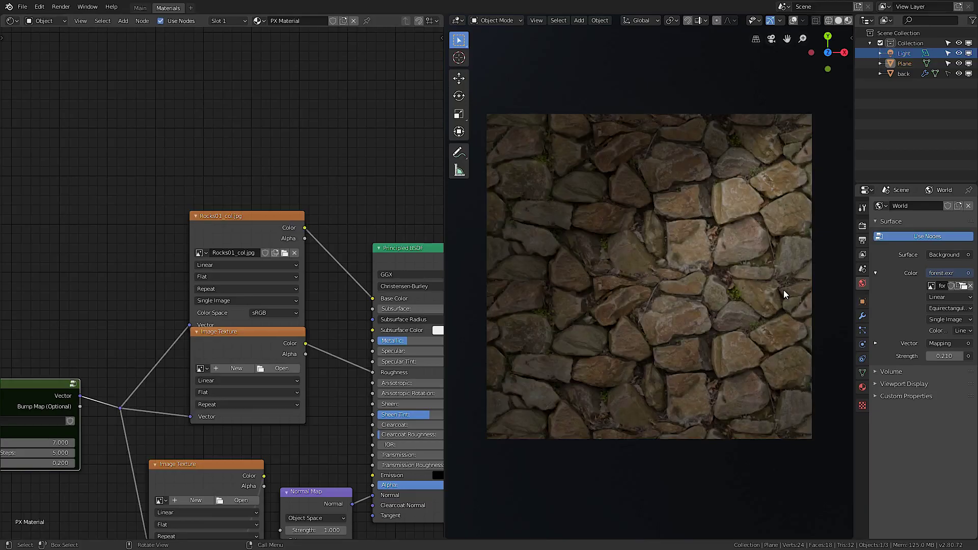
{"action": "left_click", "coordinate": [248, 366]}
{"action": "double_click", "coordinate": [427, 91]}
{"action": "left_click", "coordinate": [196, 418]}
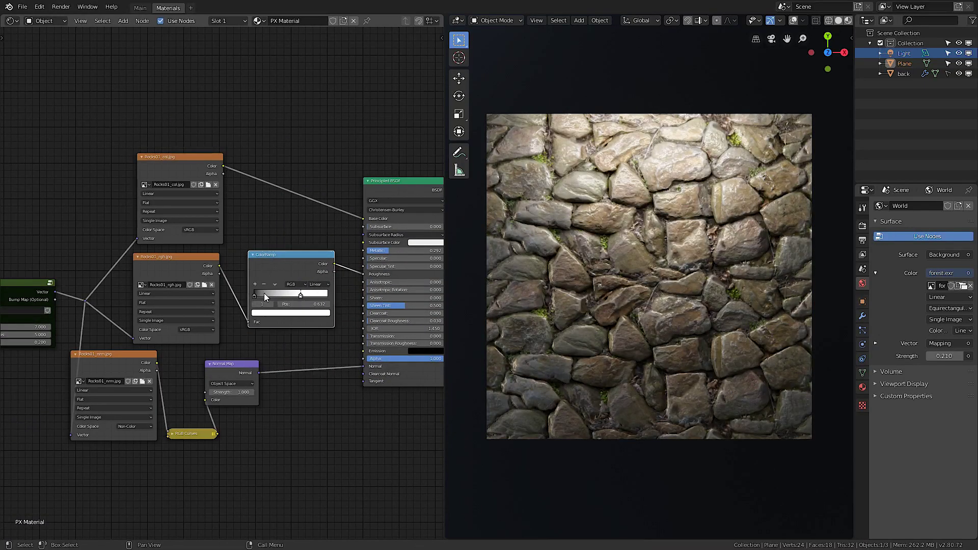
Step: Link the PX bump output to the Bump node's Height and rotate the plane to check depth
{"action": "key", "text": "r"}
{"action": "key", "text": "r"}
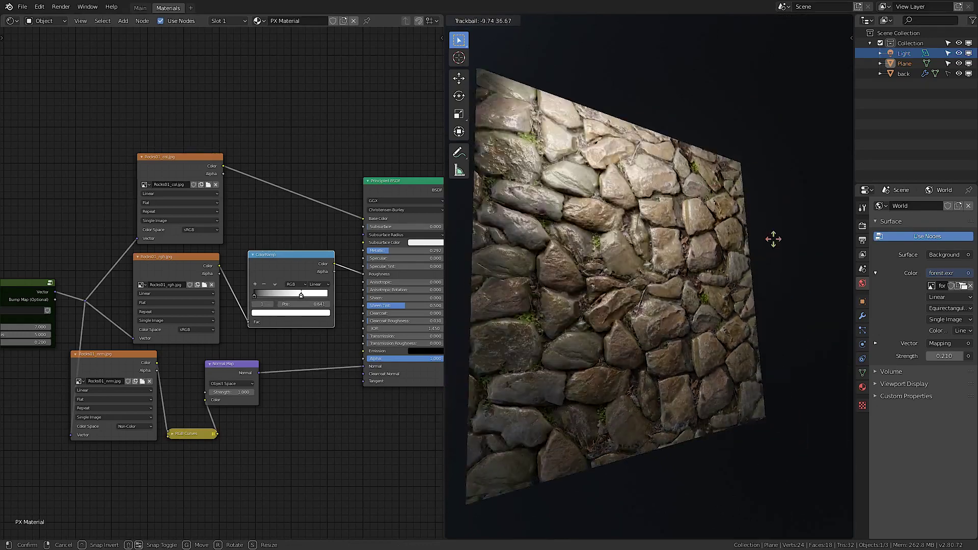
{"action": "right_click", "coordinate": [333, 353]}
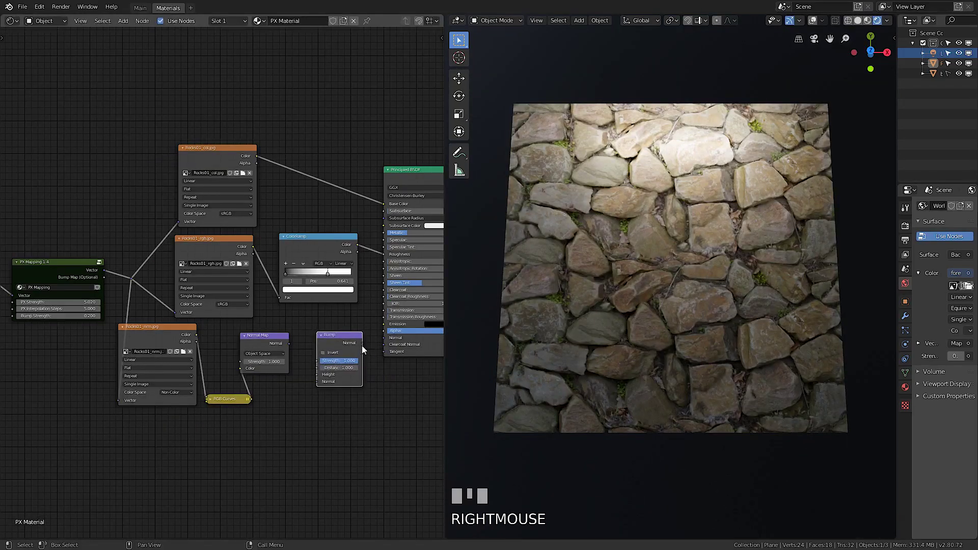
{"action": "scroll", "coordinate": [91, 261], "scroll_direction": "up", "scroll_amount": 2}
{"action": "left_click_drag", "start_coordinate": [340, 374], "coordinate": [377, 390]}
{"action": "key", "text": "r"}
{"action": "key", "text": "r"}
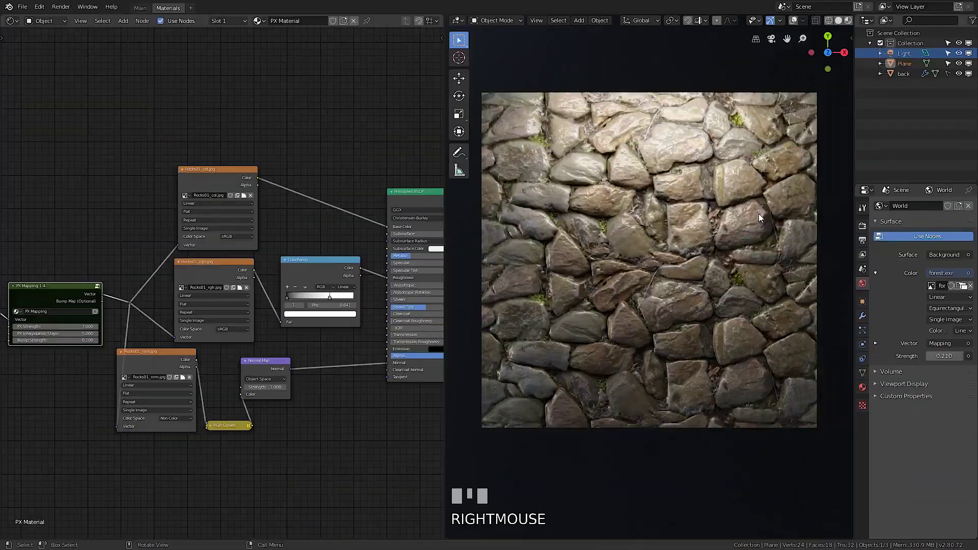
{"action": "scroll", "coordinate": [192, 257], "scroll_direction": "left", "scroll_amount": 4, "text": "ctrl"}
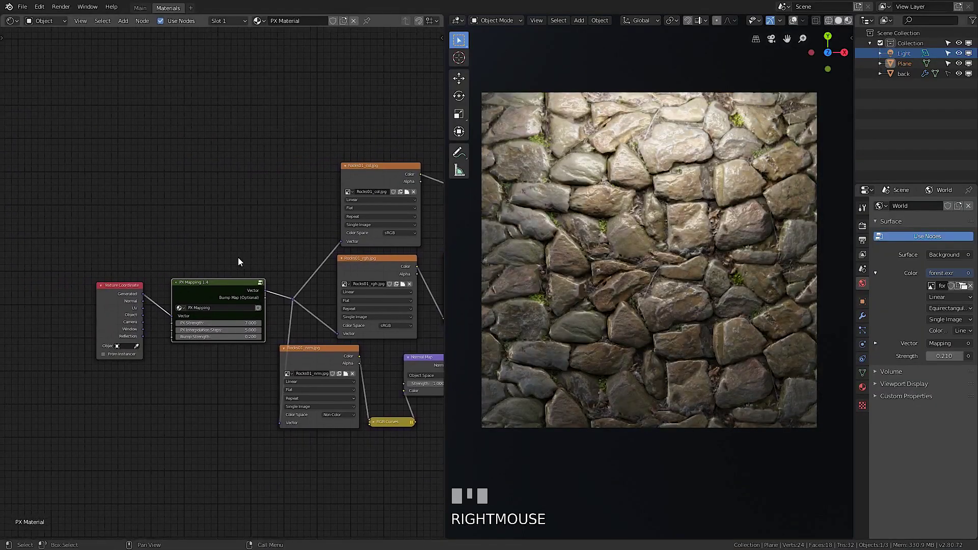
{"action": "scroll", "coordinate": [210, 224], "scroll_direction": "up", "scroll_amount": 3}
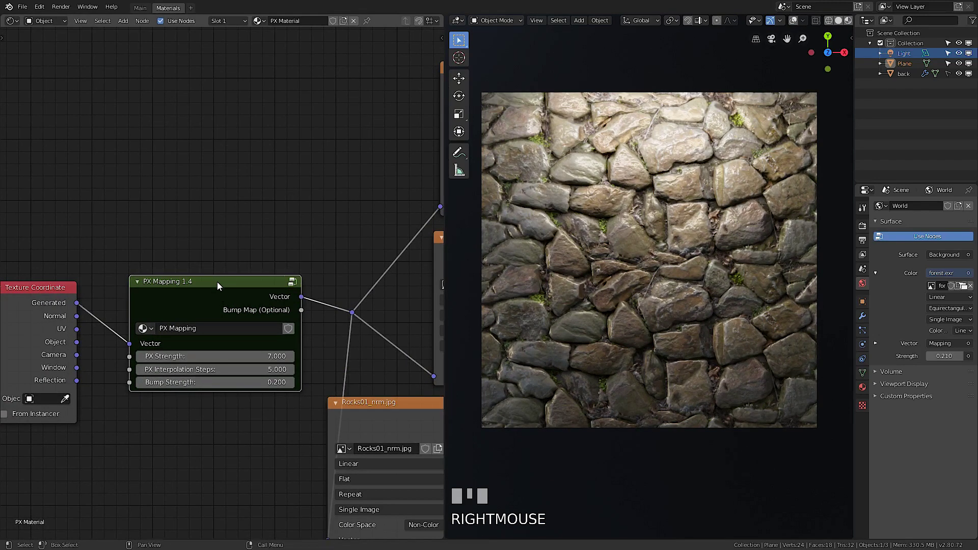
Step: Inside the PX Mapping and Displacement Map groups, load Rocks01_disp.jpg into the image texture node
{"action": "key", "text": "Tab"}
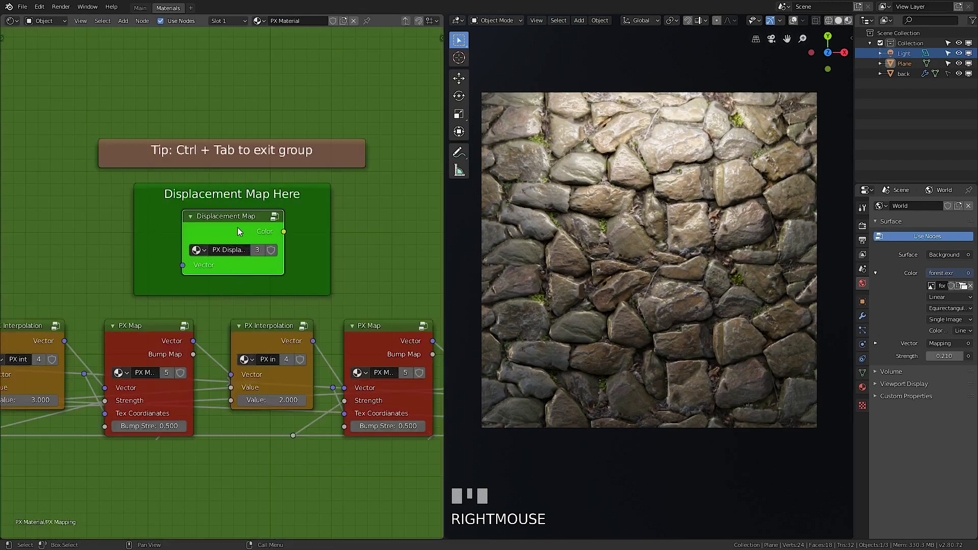
{"action": "key", "text": "Tab"}
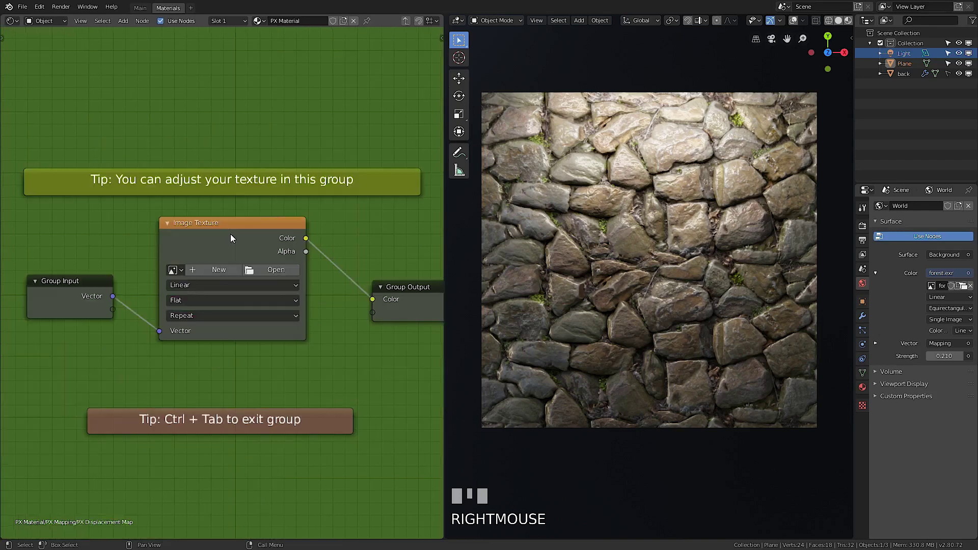
{"action": "left_click", "coordinate": [262, 268]}
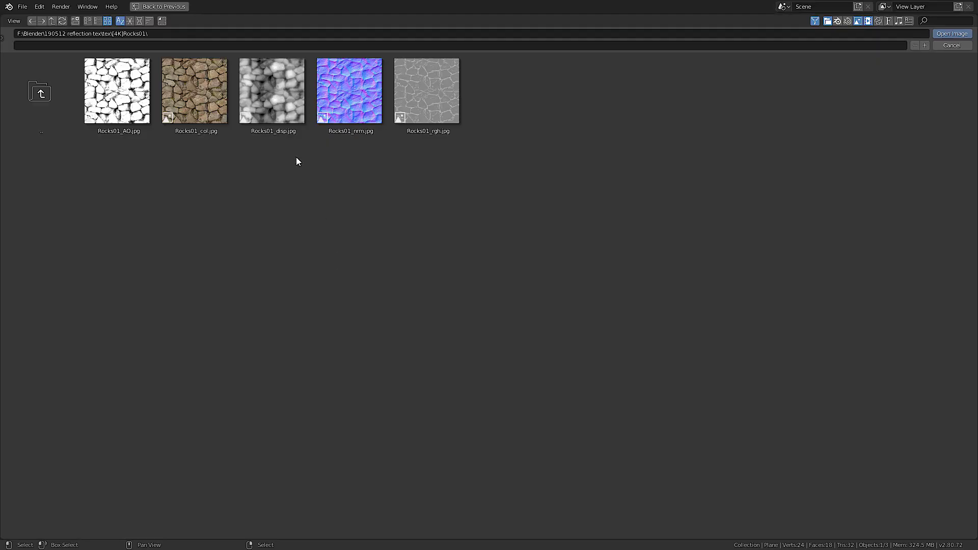
{"action": "double_click", "coordinate": [271, 91]}
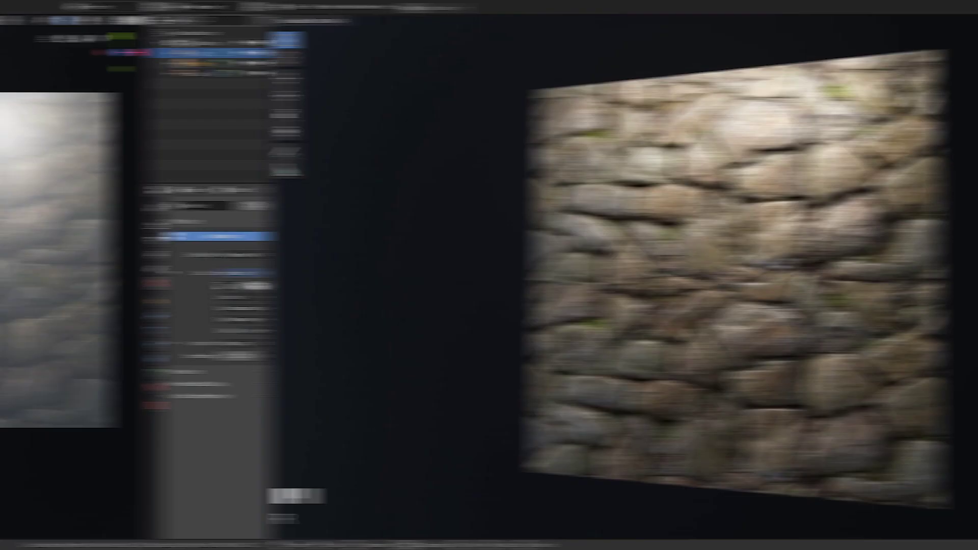
{"action": "key", "text": "r"}
{"action": "key", "text": "r"}
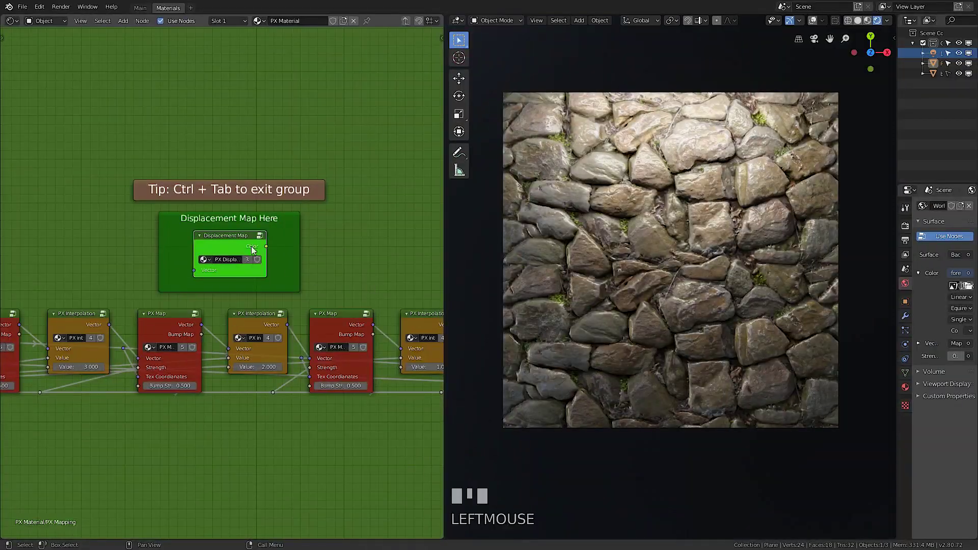
{"action": "left_click", "coordinate": [233, 240]}
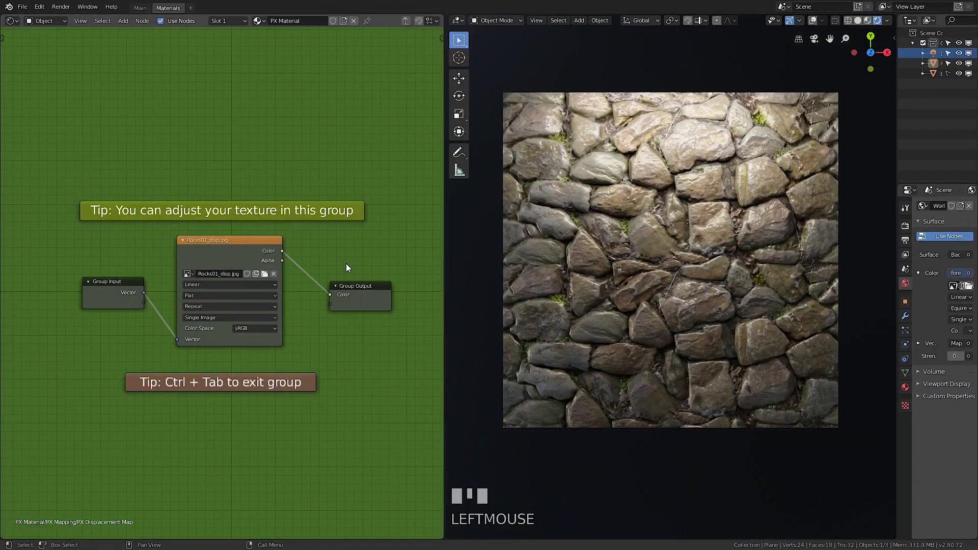
Step: Set the displacement ColorRamp's white stop to 0.895 and black stop to 0.641
{"action": "middle_click_drag", "start_coordinate": [338, 266], "coordinate": [236, 268]}
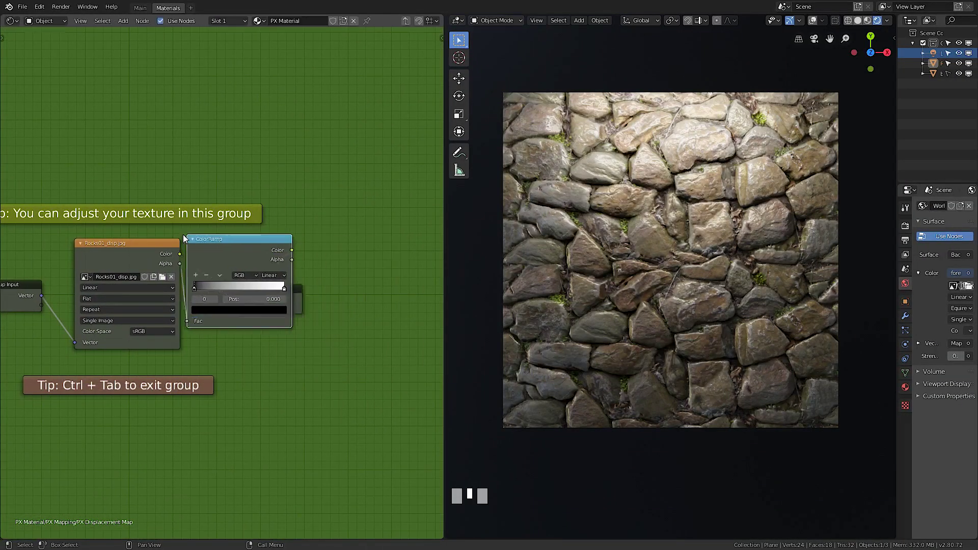
{"action": "left_click_drag", "start_coordinate": [312, 290], "coordinate": [303, 288]}
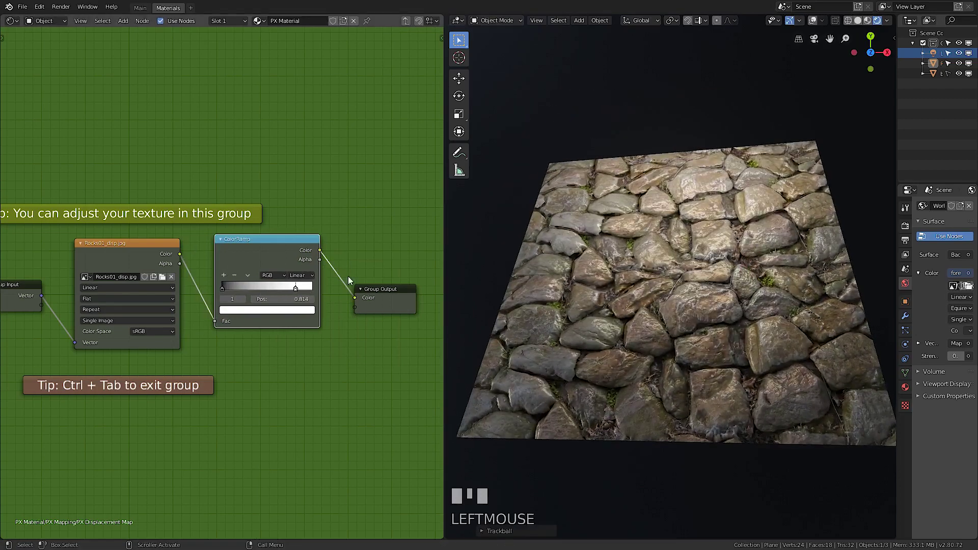
{"action": "left_click_drag", "start_coordinate": [237, 289], "coordinate": [293, 290]}
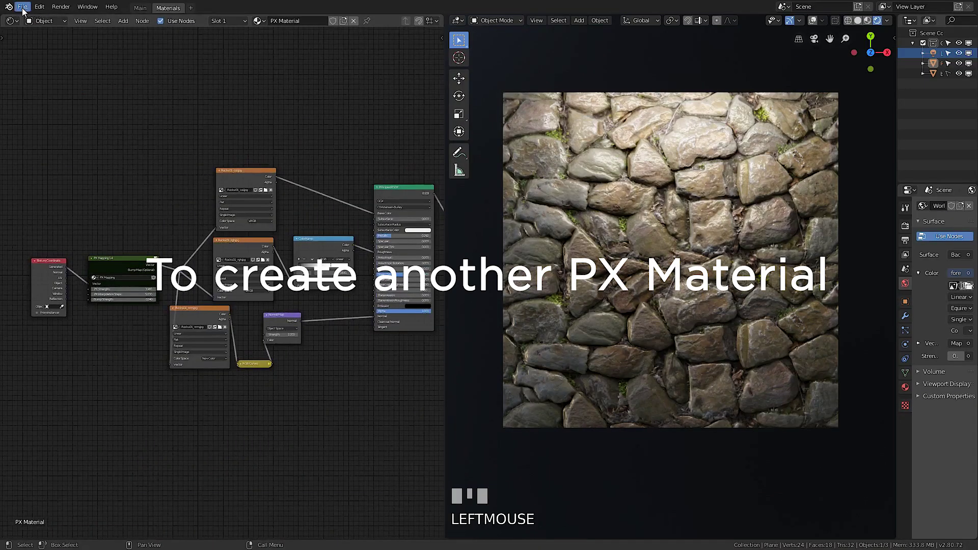
Step: Append a second PX Material and assign PX Material.001 to the plane
{"action": "left_click", "coordinate": [40, 117]}
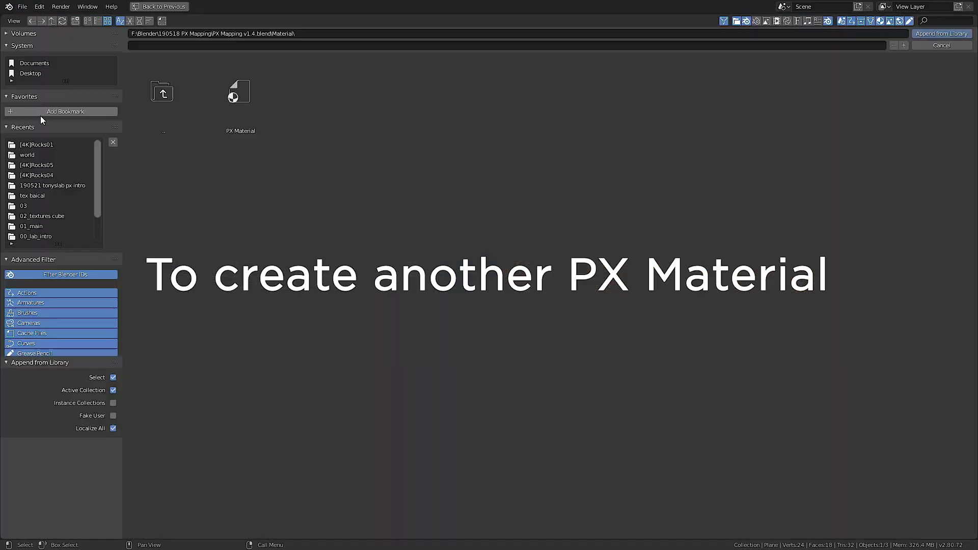
{"action": "double_click", "coordinate": [246, 104]}
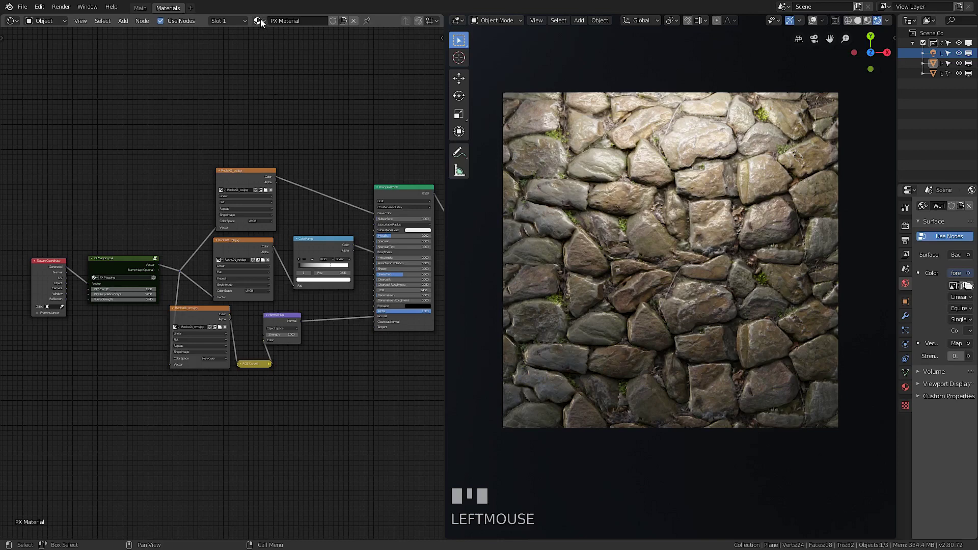
{"action": "left_click", "coordinate": [267, 54]}
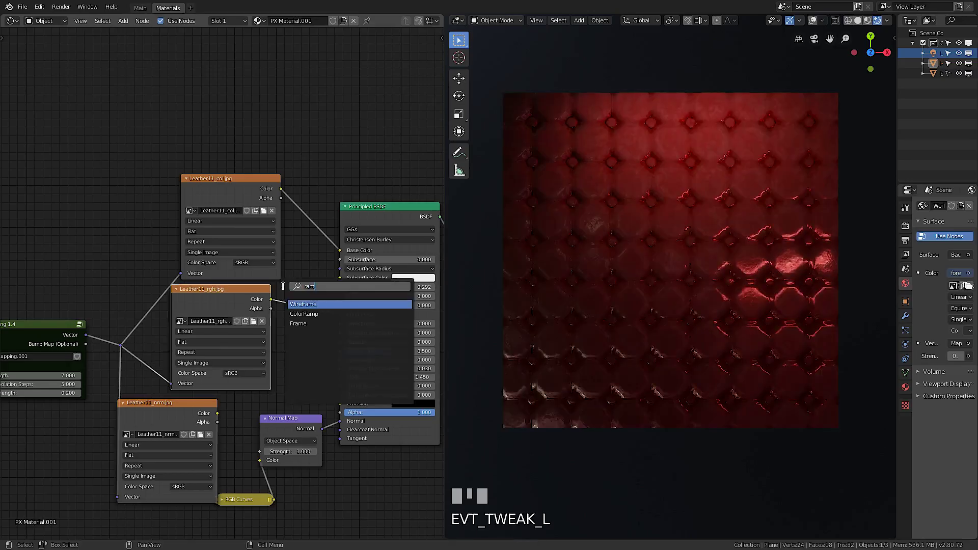
Step: Set the normal map image to Non-Color and view the leather plane from top view
{"action": "middle_click", "coordinate": [850, 338], "text": "ctrl"}
{"action": "left_click", "coordinate": [184, 450]}
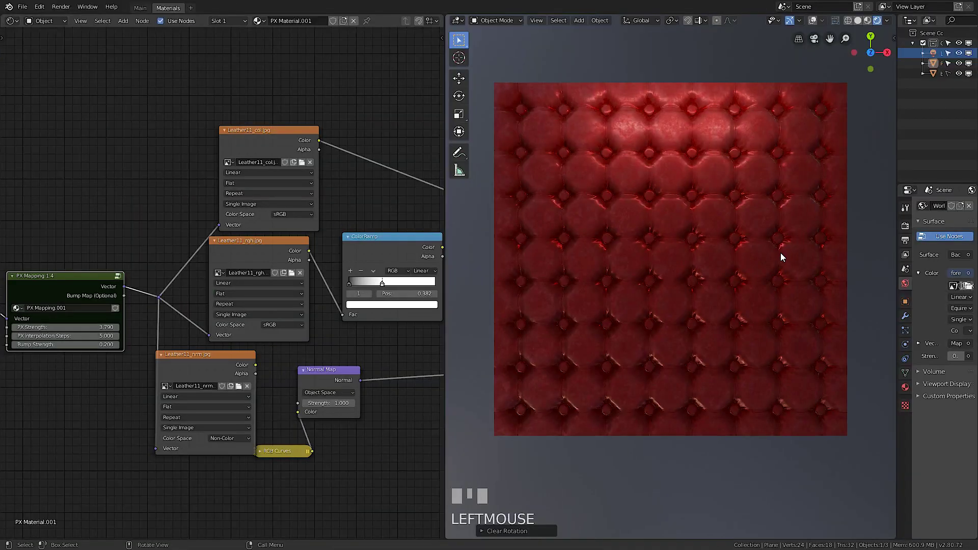
{"action": "middle_click_drag", "start_coordinate": [781, 253], "coordinate": [718, 183]}
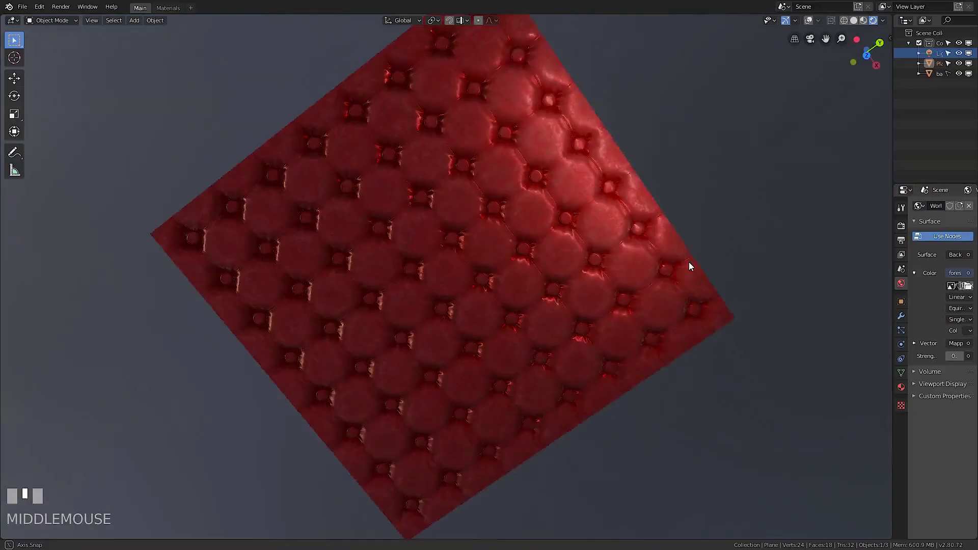
{"action": "middle_click_drag", "start_coordinate": [689, 262], "coordinate": [665, 139]}
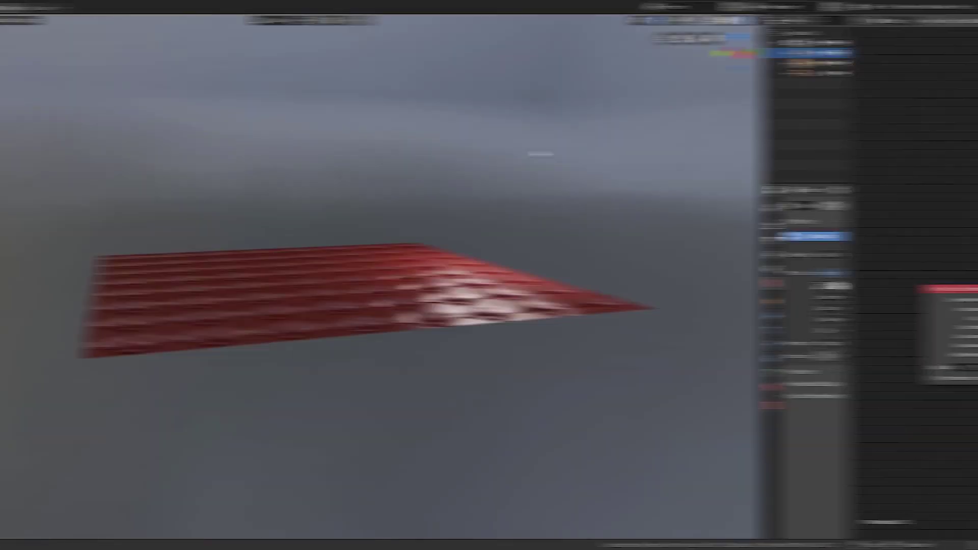
{"action": "key", "text": "KP_7"}
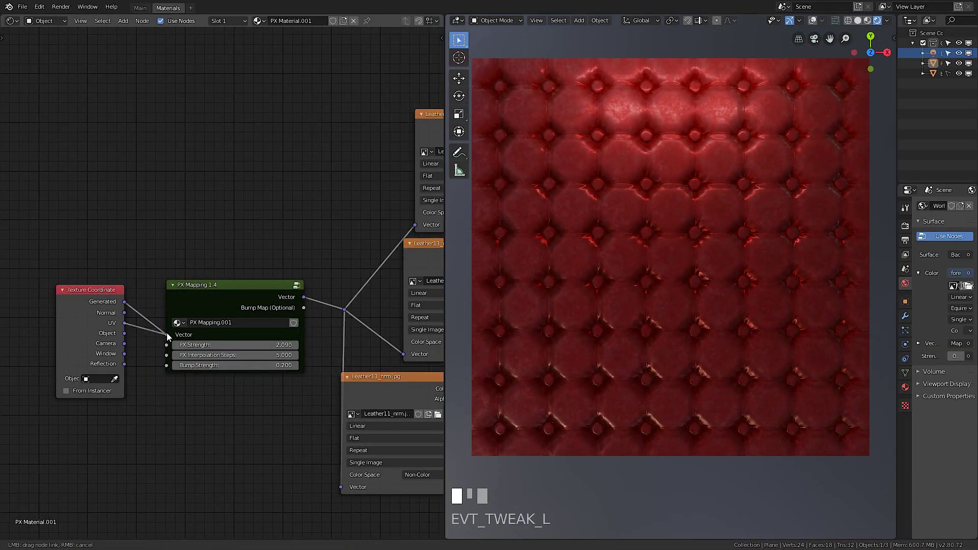
Step: Link UV coordinates into PX Mapping and rotate the plane's UVs about 7.5°
{"action": "left_click_drag", "start_coordinate": [169, 336], "coordinate": [169, 336]}
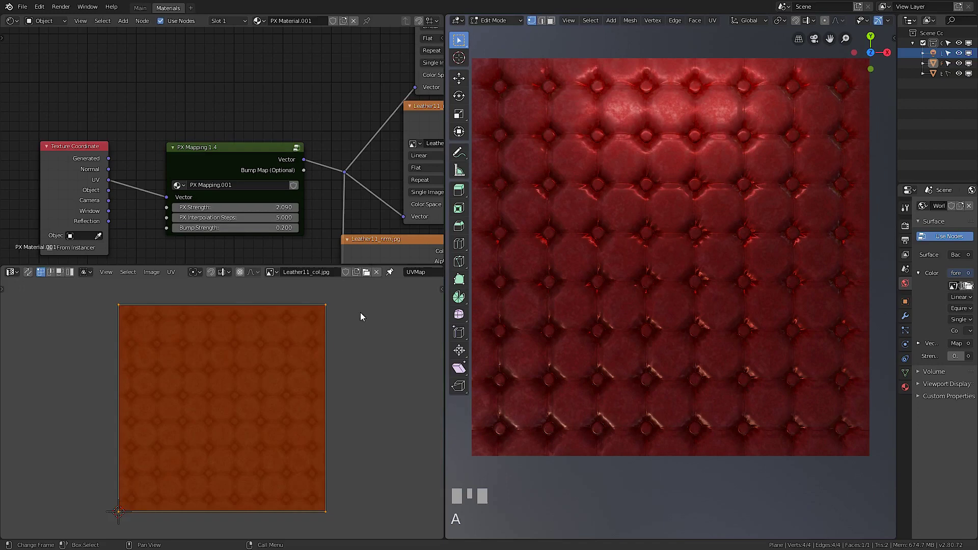
{"action": "key", "text": "r"}
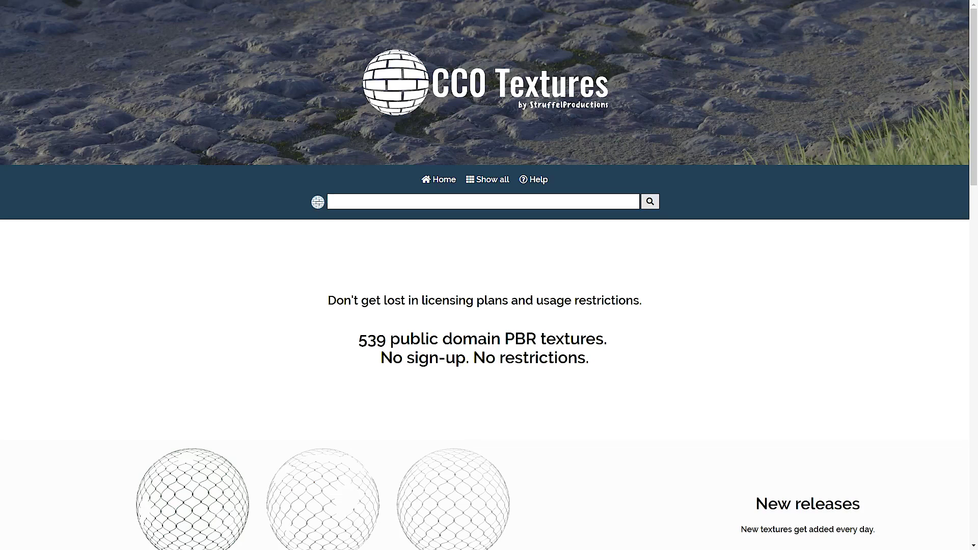
Step: Show all CC0 textures and scroll down through the texture grid
{"action": "left_click", "coordinate": [487, 179]}
{"action": "scroll", "coordinate": [489, 306], "scroll_direction": "down", "scroll_amount": 10}
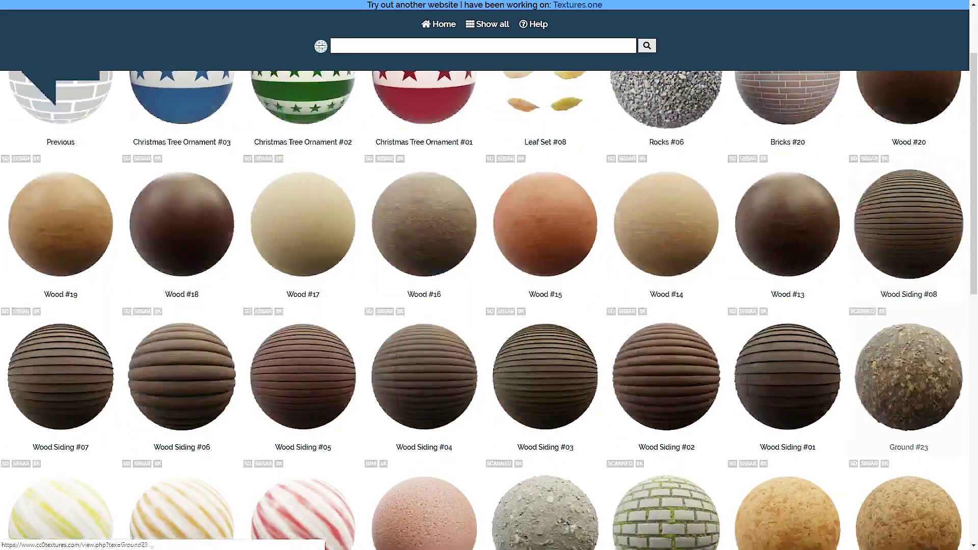
{"action": "scroll", "coordinate": [489, 306], "scroll_direction": "down", "scroll_amount": 6}
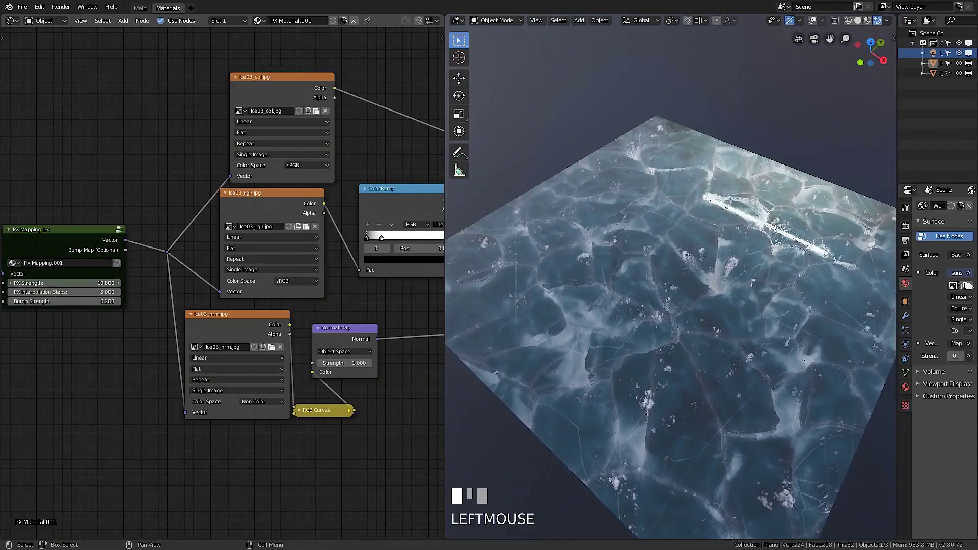
Step: Inside the displacement group, insert a ColorRamp between Invert and Group Output
{"action": "middle_click_drag", "start_coordinate": [643, 246], "coordinate": [640, 229]}
{"action": "key", "text": "Tab"}
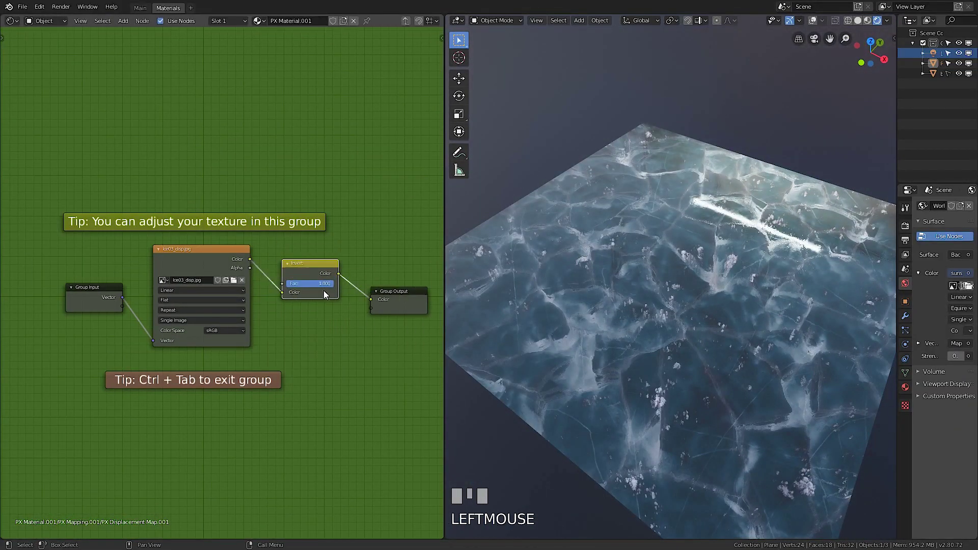
{"action": "key", "text": "shift+a"}
{"action": "left_click", "coordinate": [363, 246]}
{"action": "type", "text": "ramp"}
{"action": "key", "text": "Return"}
{"action": "left_click", "coordinate": [413, 286]}
{"action": "middle_click_drag", "start_coordinate": [427, 242], "coordinate": [340, 234]}
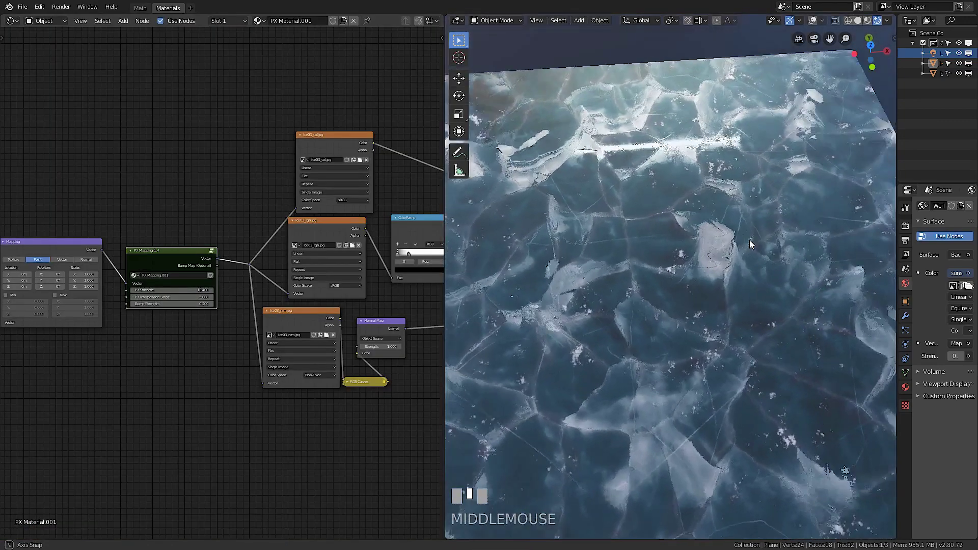
Step: Route the Mapping output to the ice image textures and lower PX Strength to 8.640
{"action": "middle_click_drag", "start_coordinate": [750, 240], "coordinate": [772, 242]}
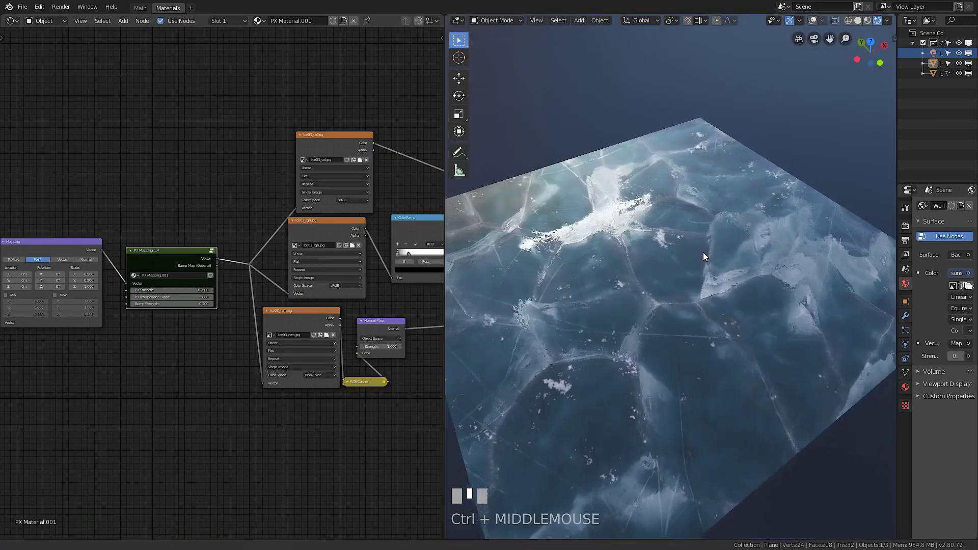
{"action": "middle_click_drag", "start_coordinate": [703, 252], "coordinate": [661, 225]}
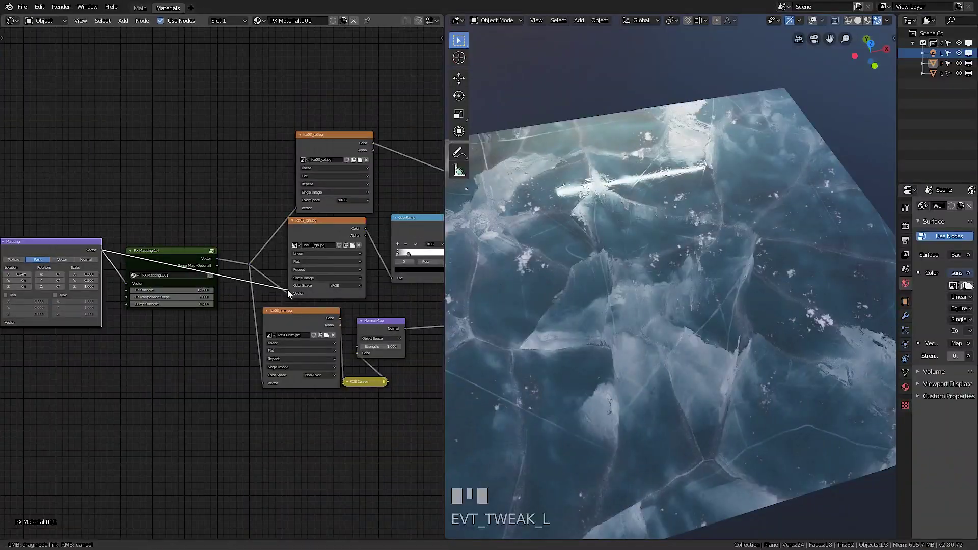
{"action": "mouse_move", "coordinate": [288, 294]}
{"action": "left_mouse_down"}
{"action": "mouse_move", "coordinate": [102, 249]}
{"action": "mouse_move", "coordinate": [262, 384]}
{"action": "left_mouse_up"}
{"action": "middle_click_drag", "start_coordinate": [438, 362], "coordinate": [458, 285]}
{"action": "left_click_drag", "start_coordinate": [172, 290], "coordinate": [158, 290], "text": "shift"}
{"action": "middle_click_drag", "start_coordinate": [605, 249], "coordinate": [626, 244]}
{"action": "left_click", "coordinate": [146, 221]}
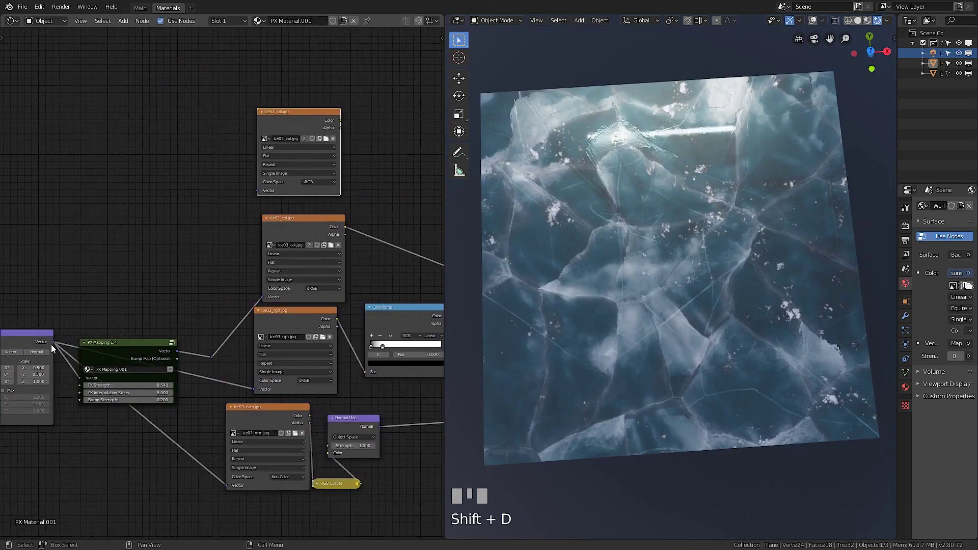
Step: Feed the vector into the duplicated ice03_col node and add a Mix node for the colour layers
{"action": "left_click_drag", "start_coordinate": [51, 344], "coordinate": [256, 190]}
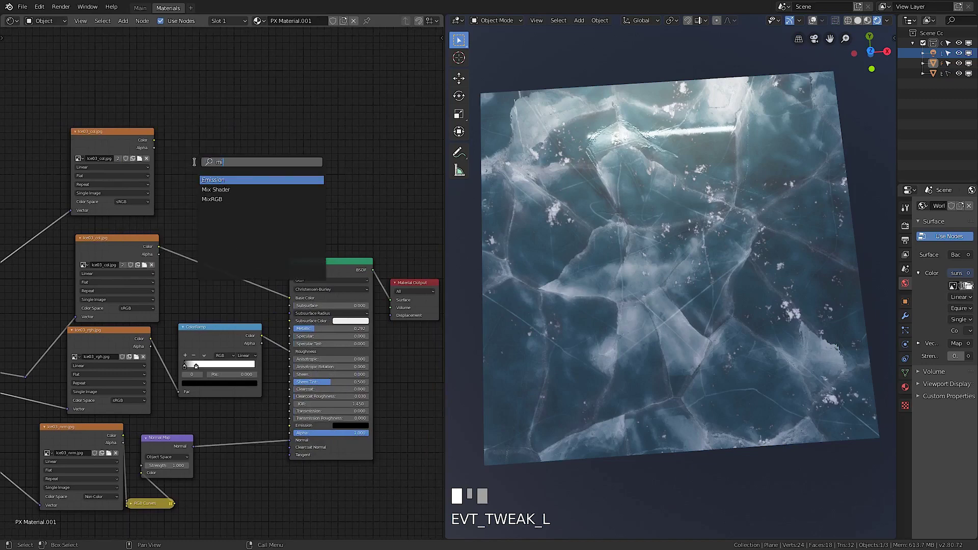
{"action": "left_click", "coordinate": [212, 200]}
{"action": "scroll", "coordinate": [224, 190], "scroll_direction": "up", "scroll_amount": 2}
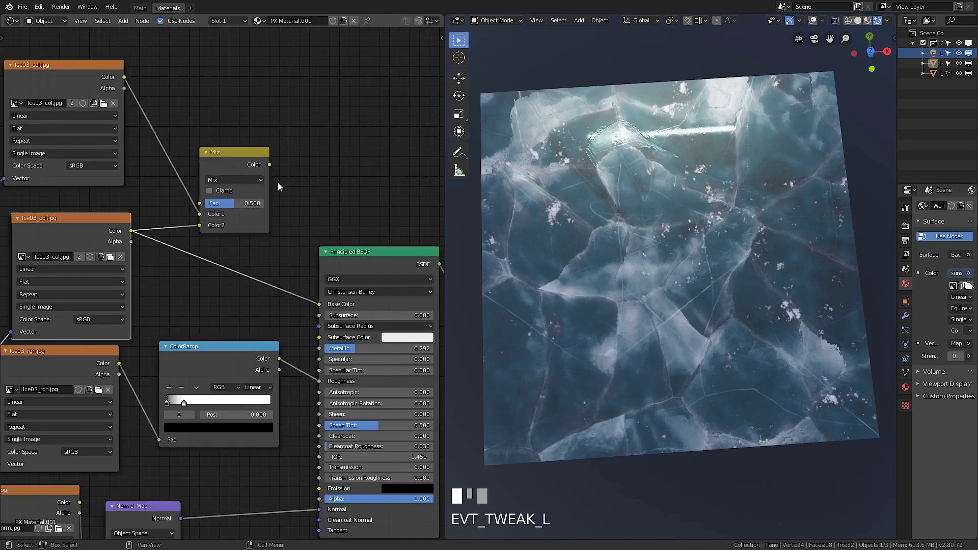
{"action": "middle_click_drag", "start_coordinate": [693, 256], "coordinate": [683, 221]}
Step: Insert a black-to-white ColorRamp on the Mix factor with its black stop near 0.105
{"action": "key", "text": "shift+a"}
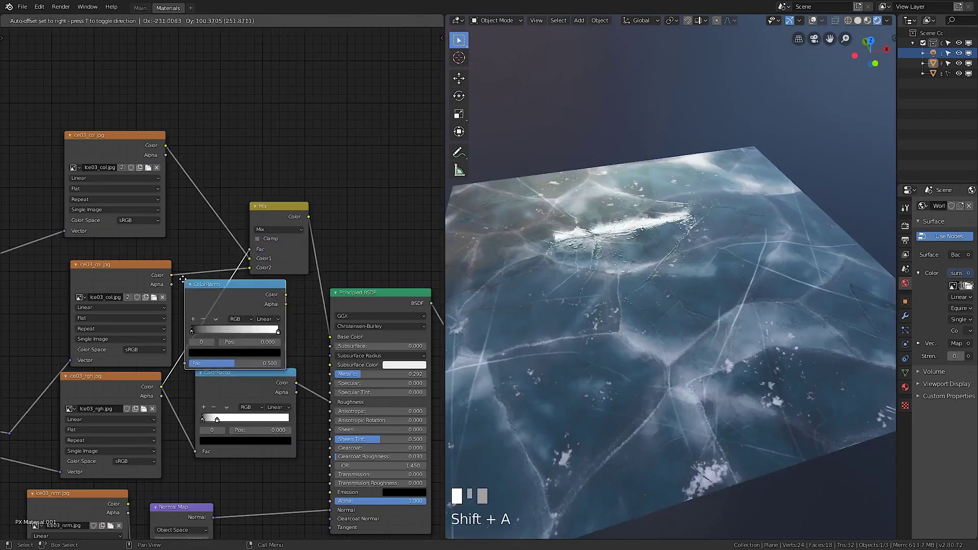
{"action": "left_click", "coordinate": [218, 310]}
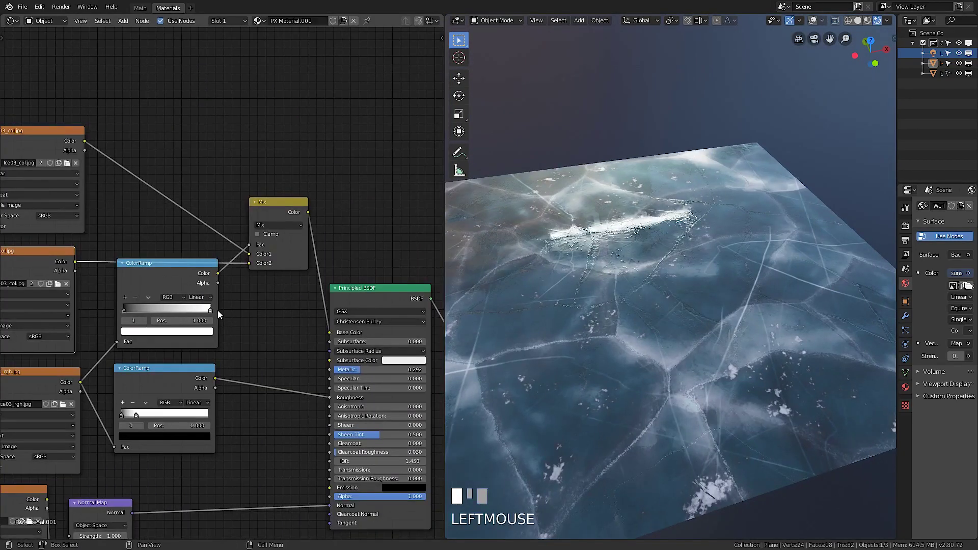
{"action": "left_click", "coordinate": [134, 310]}
{"action": "middle_click_drag", "start_coordinate": [219, 342], "coordinate": [229, 345]}
{"action": "mouse_move", "coordinate": [131, 314]}
{"action": "left_mouse_down"}
{"action": "mouse_move", "coordinate": [157, 314]}
{"action": "mouse_move", "coordinate": [146, 314]}
{"action": "left_mouse_up"}
{"action": "left_click", "coordinate": [175, 335]}
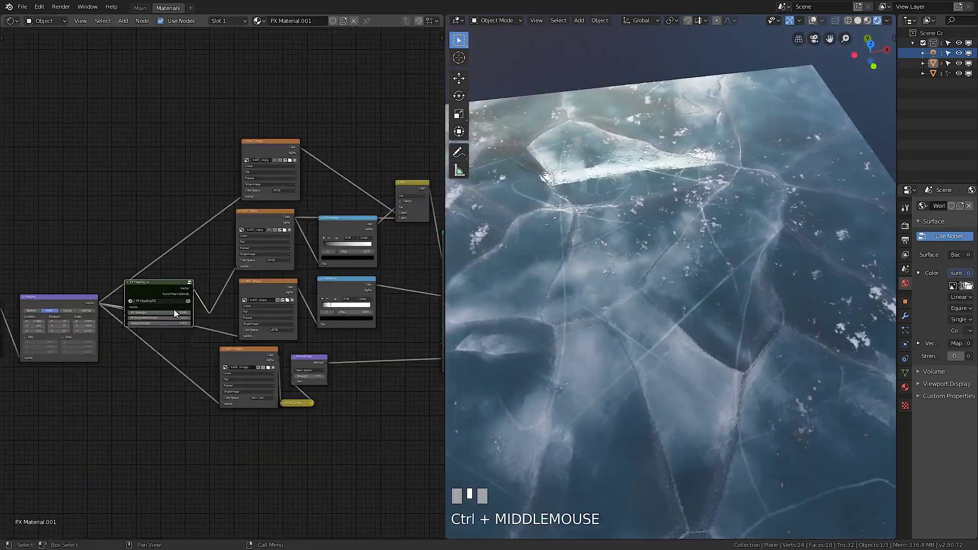
Step: Slide the ramp stop to about 0.136 and shift the second ice layer to Y 0.58m
{"action": "middle_click_drag", "start_coordinate": [173, 309], "coordinate": [306, 153], "text": "ctrl"}
{"action": "left_click_drag", "start_coordinate": [326, 119], "coordinate": [289, 140]}
{"action": "middle_click_drag", "start_coordinate": [662, 230], "coordinate": [684, 236]}
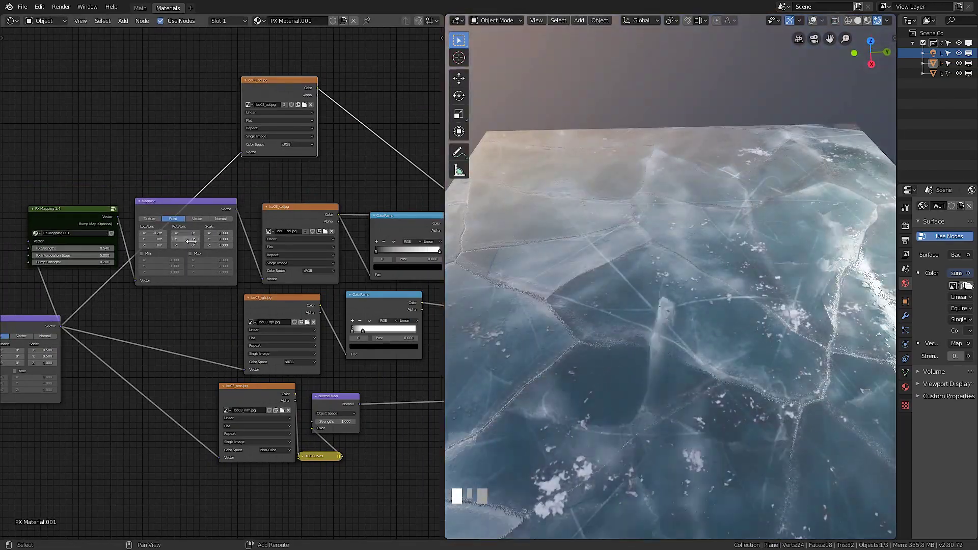
{"action": "left_click", "coordinate": [273, 248]}
{"action": "key", "text": "KP_7"}
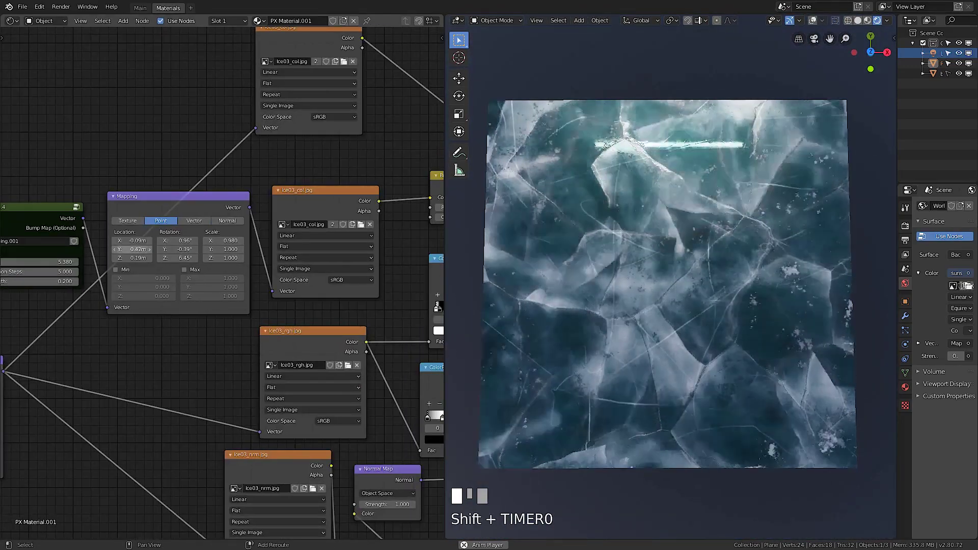
{"action": "left_click_drag", "start_coordinate": [138, 249], "coordinate": [153, 249], "text": "shift"}
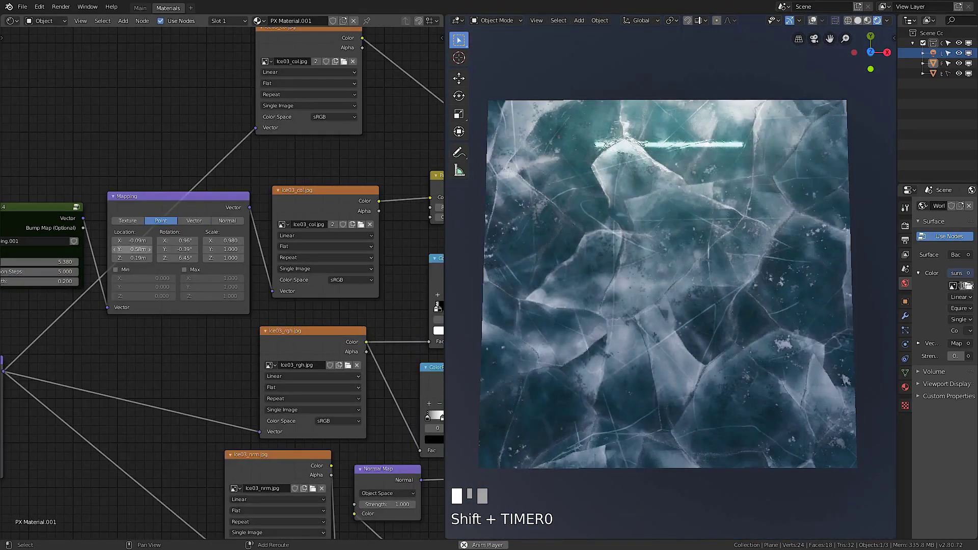
{"action": "middle_click_drag", "start_coordinate": [667, 305], "coordinate": [606, 278]}
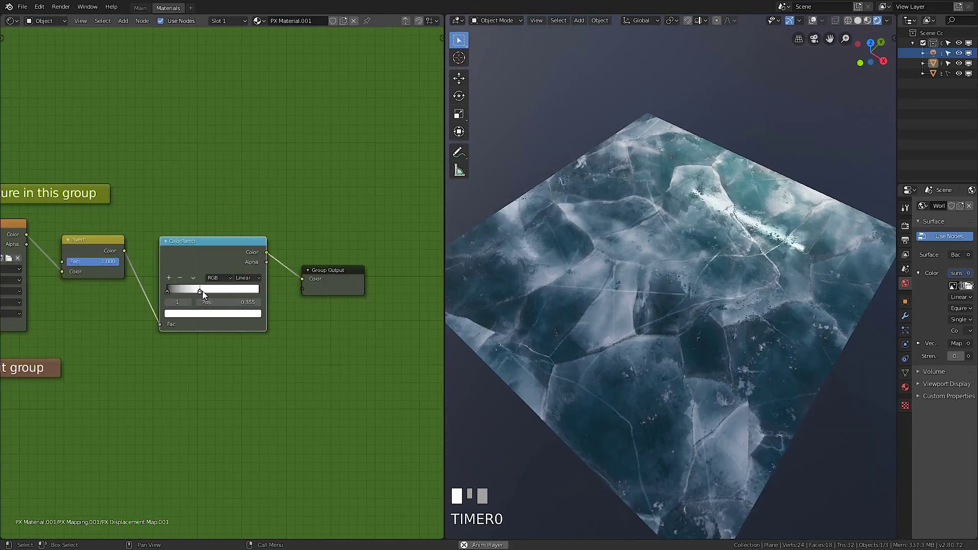
Step: Move the displacement ColorRamp stop to about 0.418 and return to the top-level tree
{"action": "mouse_move", "coordinate": [203, 292]}
{"action": "left_mouse_down"}
{"action": "mouse_move", "coordinate": [230, 292]}
{"action": "mouse_move", "coordinate": [207, 294]}
{"action": "left_mouse_up"}
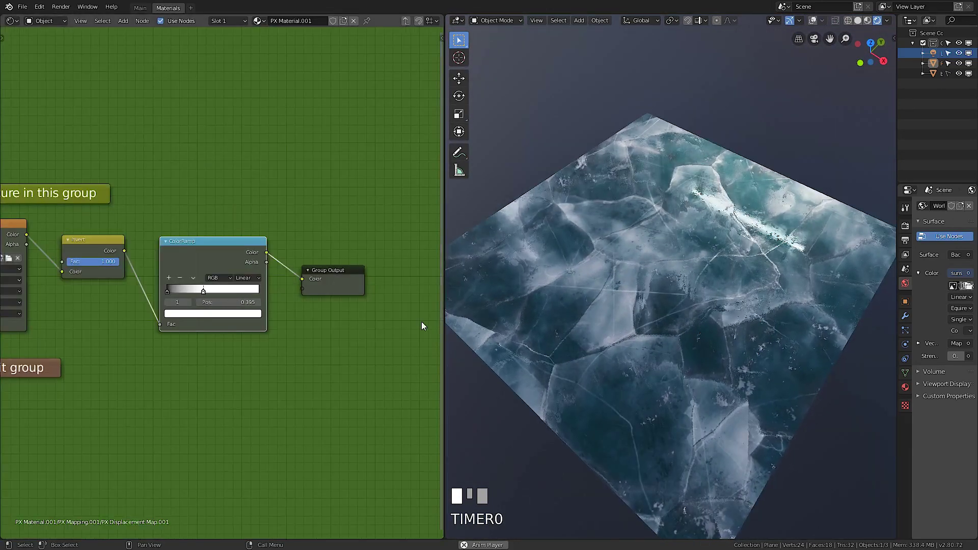
{"action": "key", "text": "Tab"}
{"action": "key", "text": "Tab"}
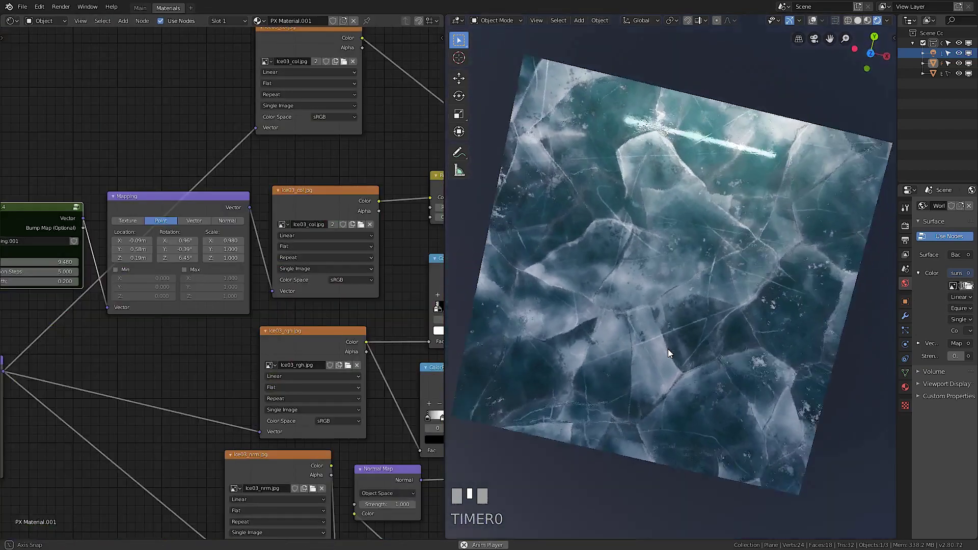